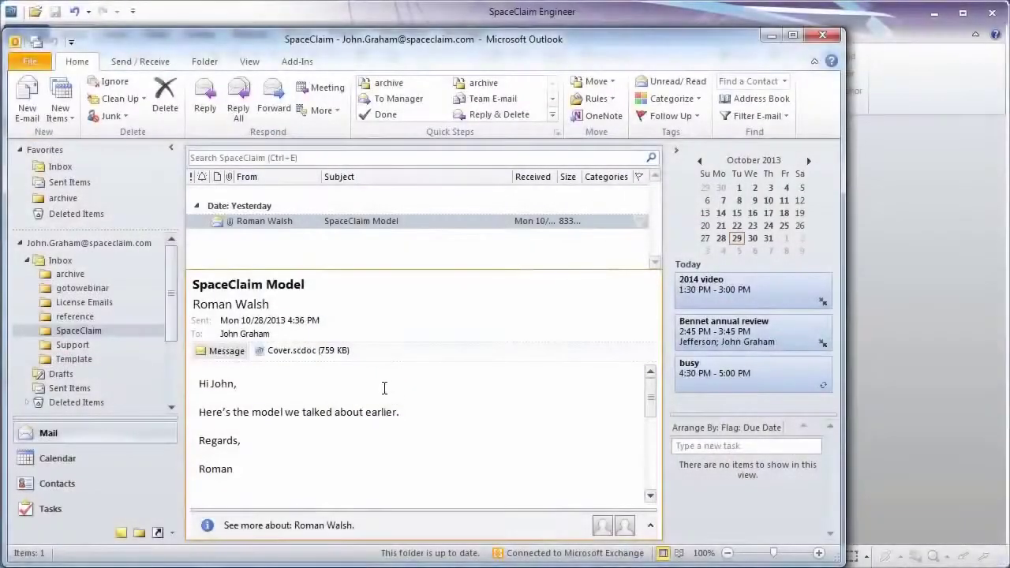
- Open the Cover.scdoc attachment of the SpaceClaim Model e-mail in SpaceClaim
left_click(323, 356)
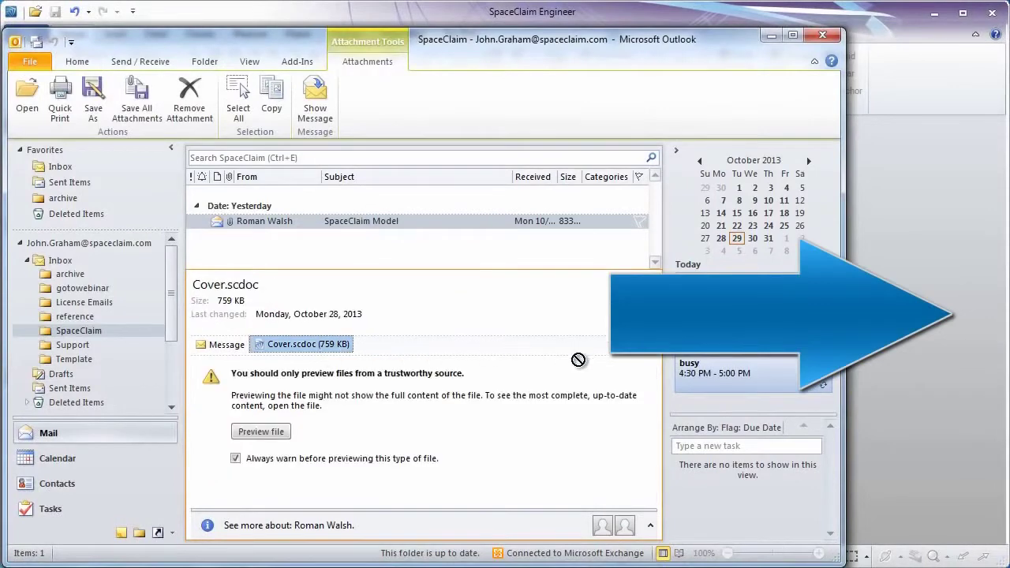
left_click_drag(873, 366, 878, 366)
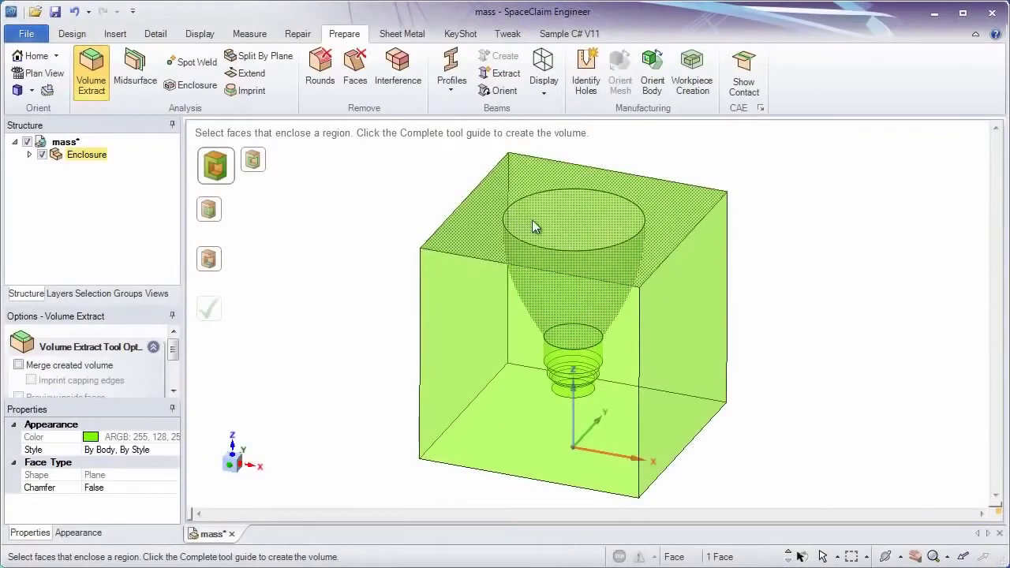
- Extract the bulb-shaped cavity's volume using the enclosure's top face and display the mass properties of the new body
left_click(450, 208)
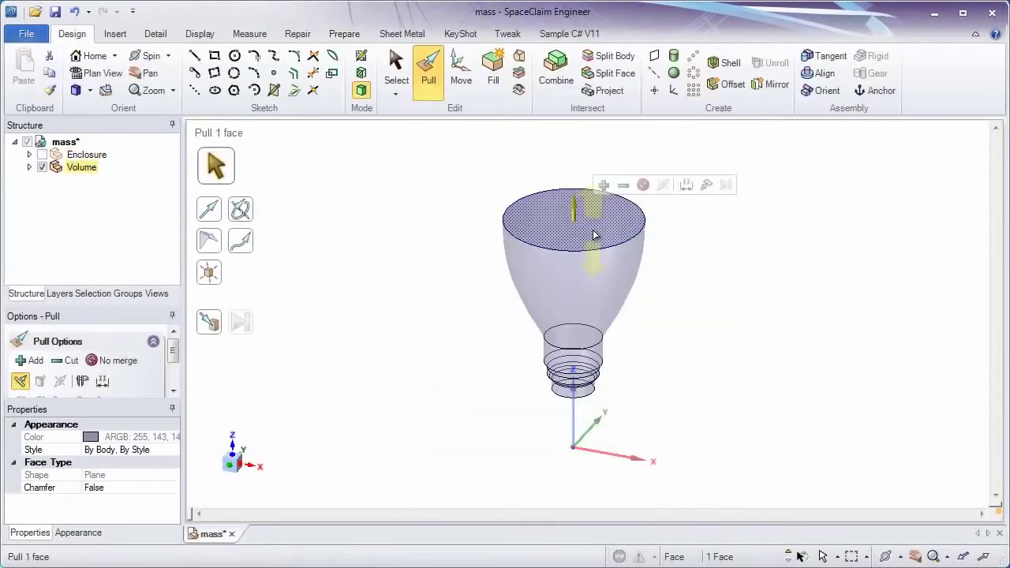
left_click(249, 34)
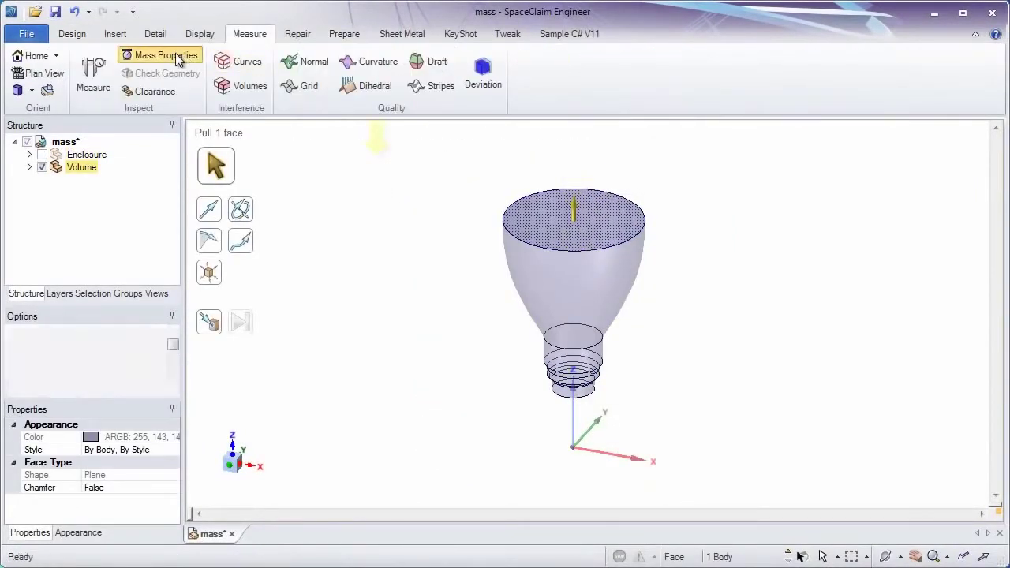
left_click(178, 61)
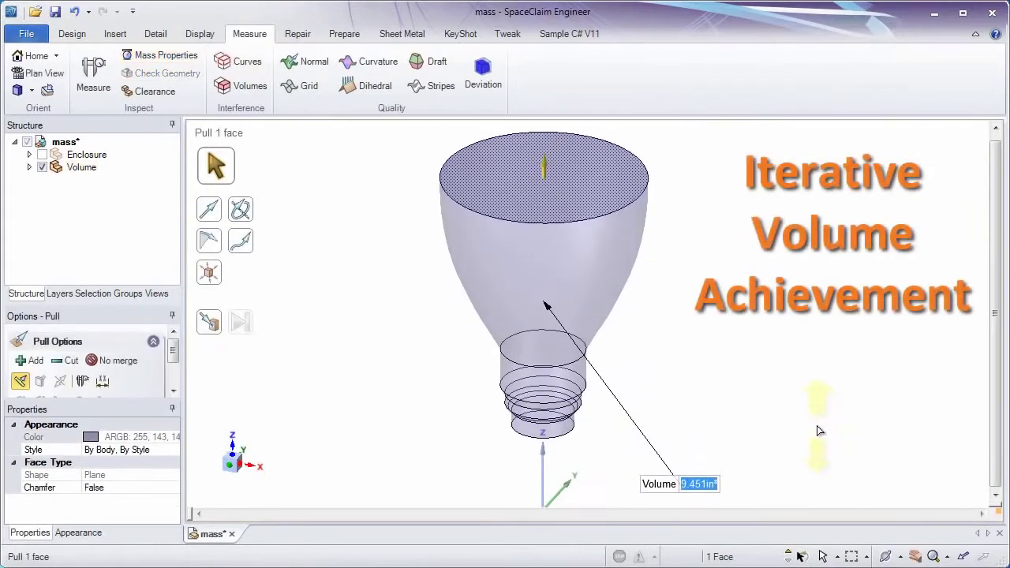
- Resize the bulb-shaped body at its top face by volume, entering 5 in³ and finally 9 in³
type("7")
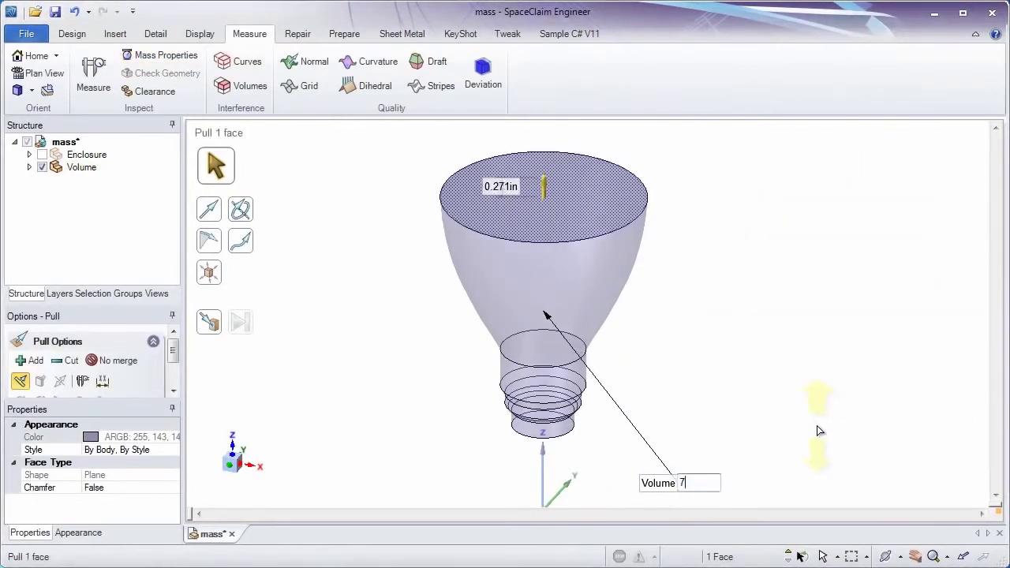
key("BackSpace")
type("5")
key("Return")
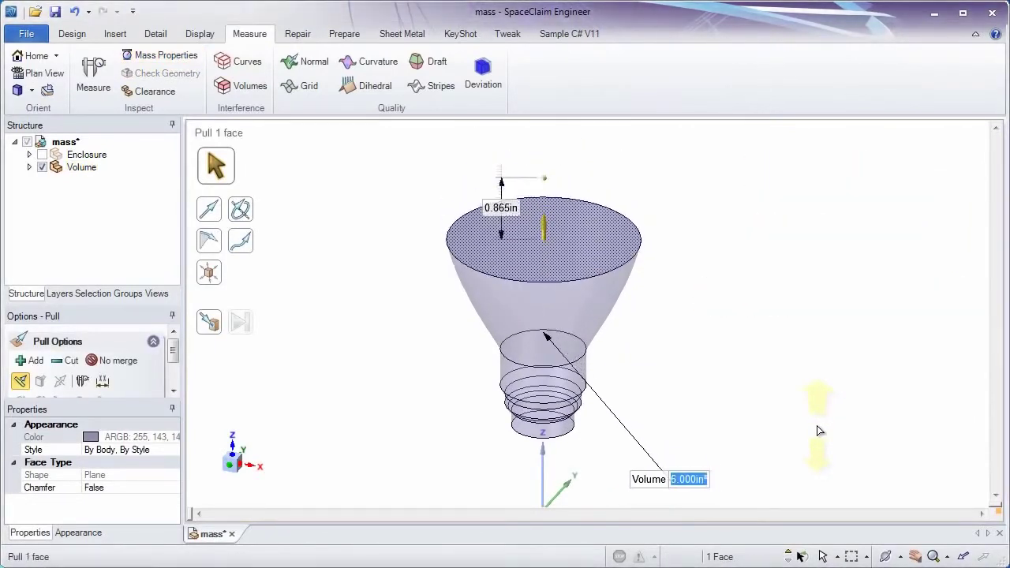
type("9")
key("Return")
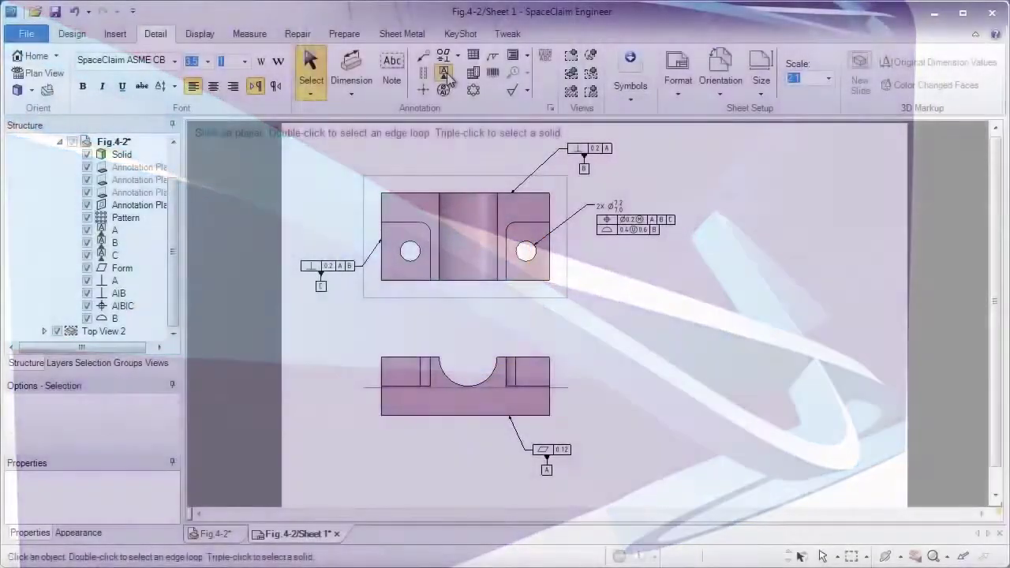
- Place a datum feature symbol on the front view of the Fig.4-2 drawing sheet
left_click(445, 74)
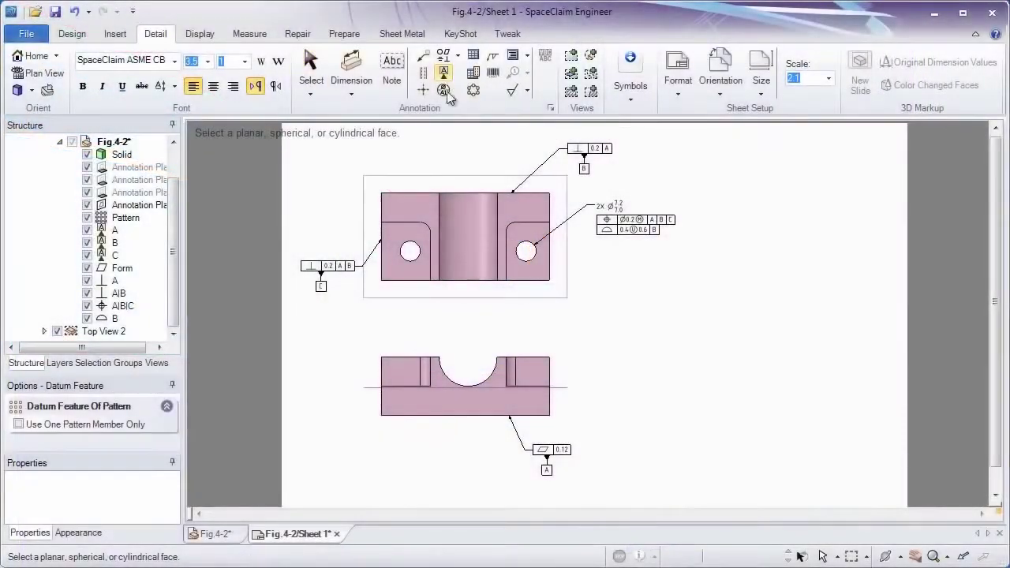
left_click(445, 394)
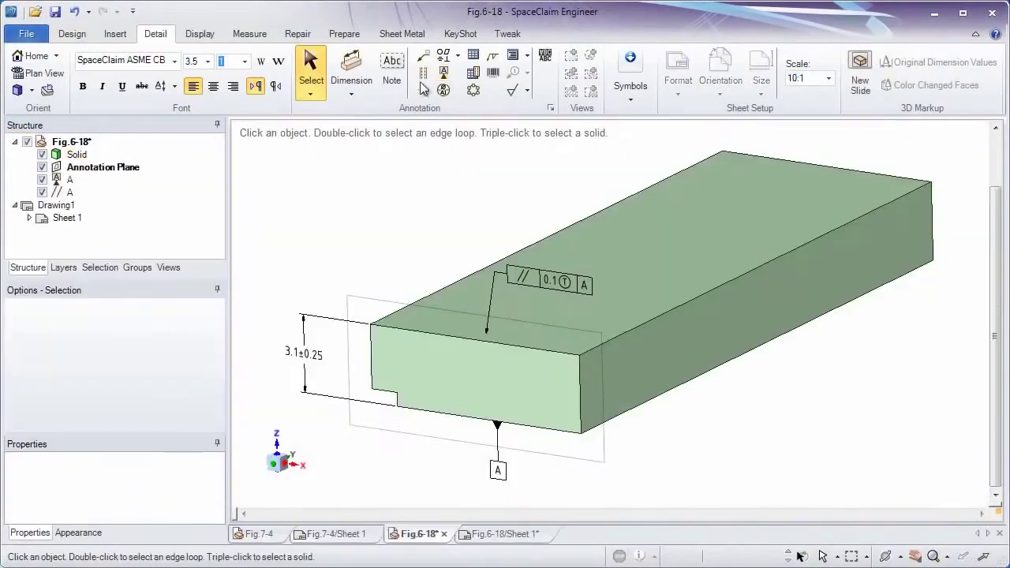
- Add a perpendicularity tolerance to the Fig.6-18 block's long side face, referencing datum A
left_click(471, 75)
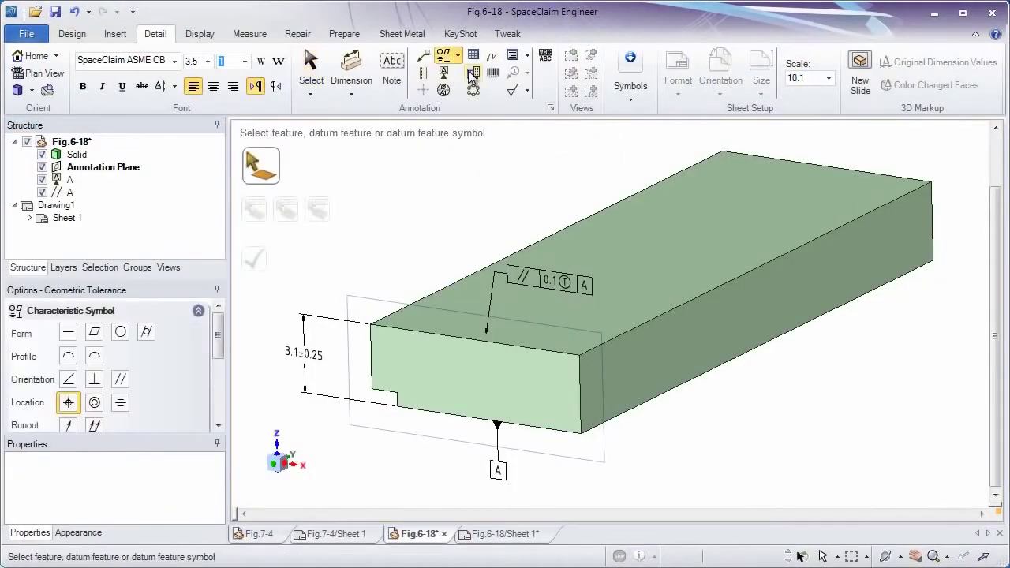
left_click(94, 379)
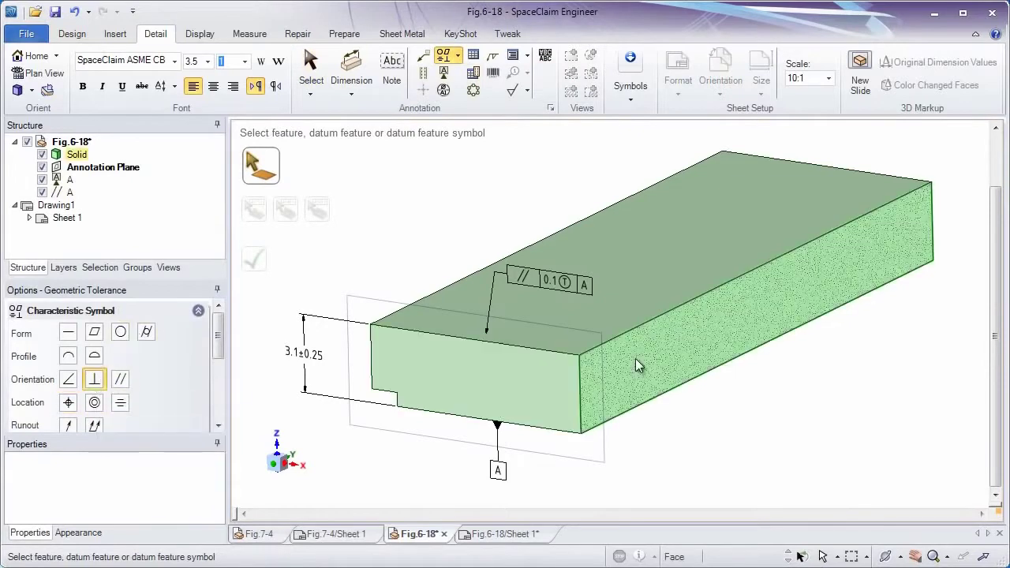
left_click(633, 366)
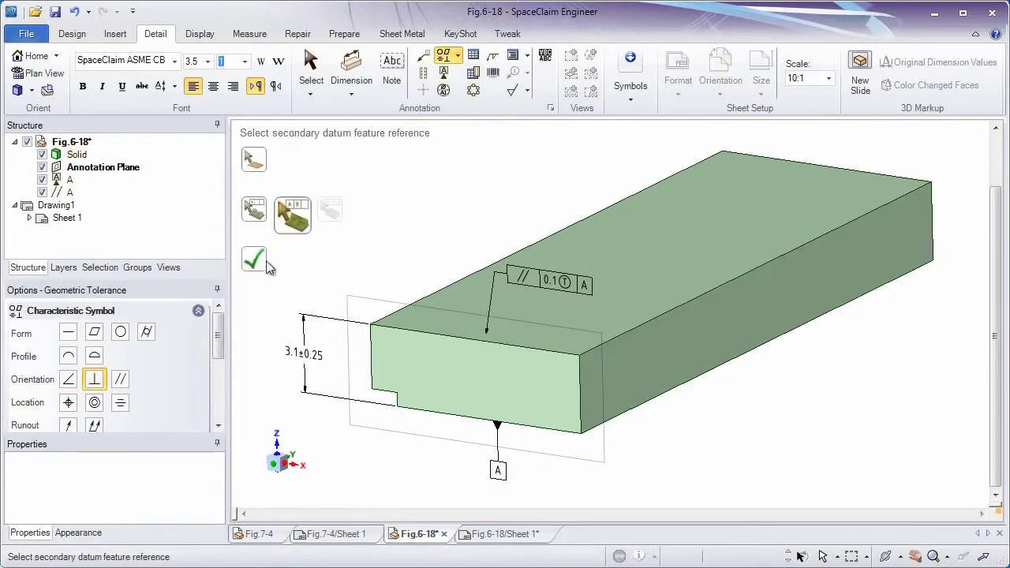
left_click(552, 468)
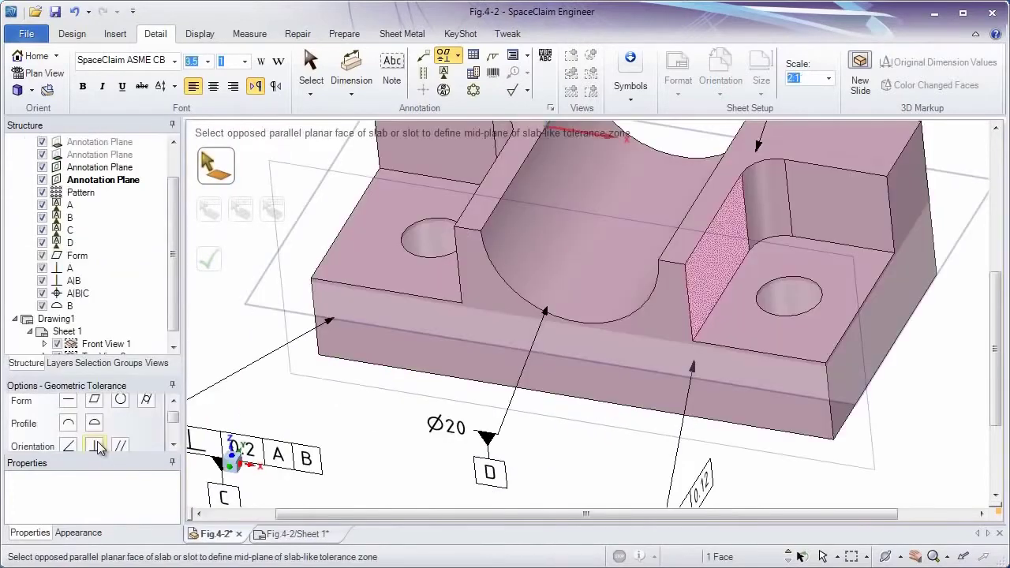
left_click(94, 446)
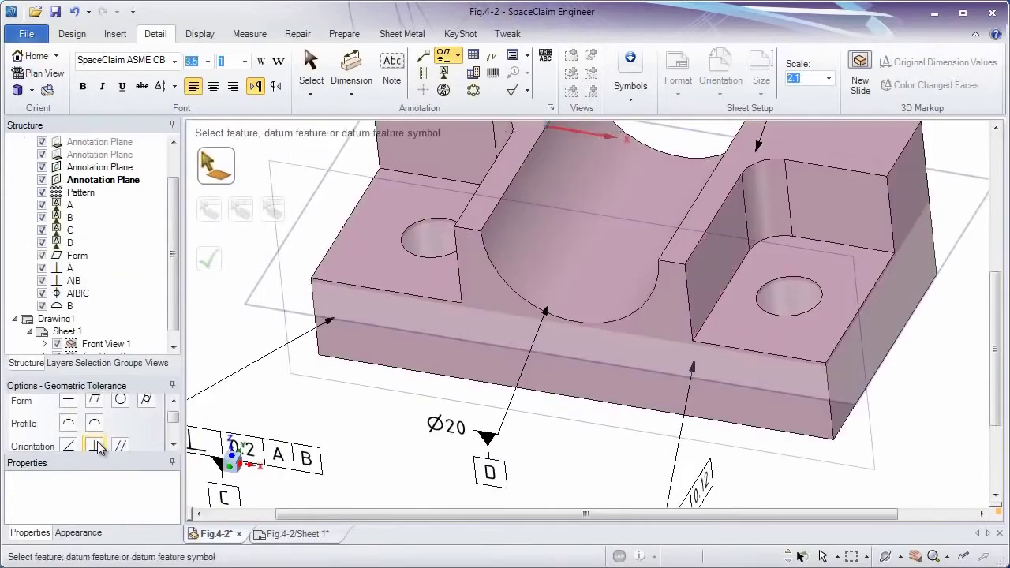
left_click(710, 288)
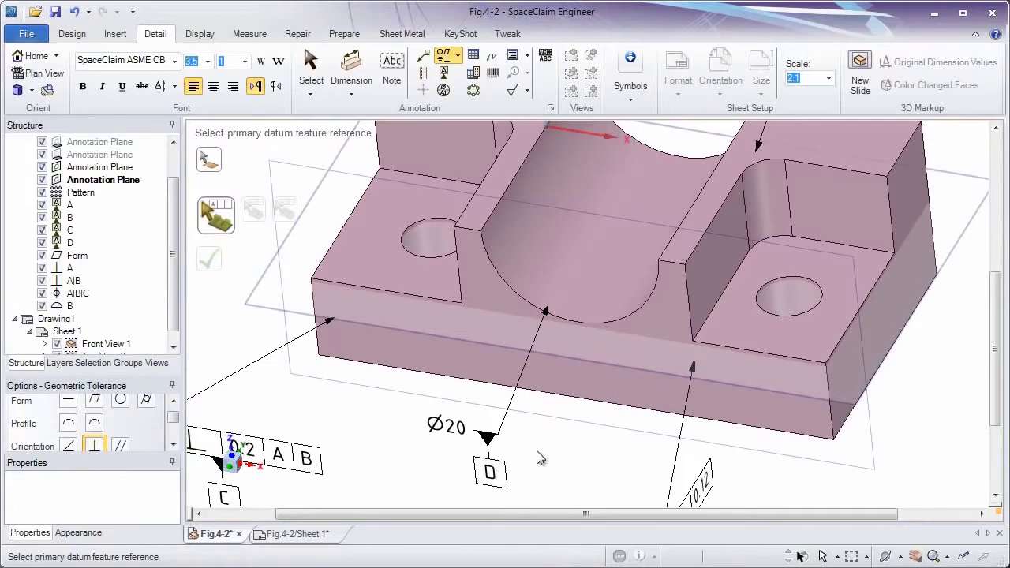
key("Escape")
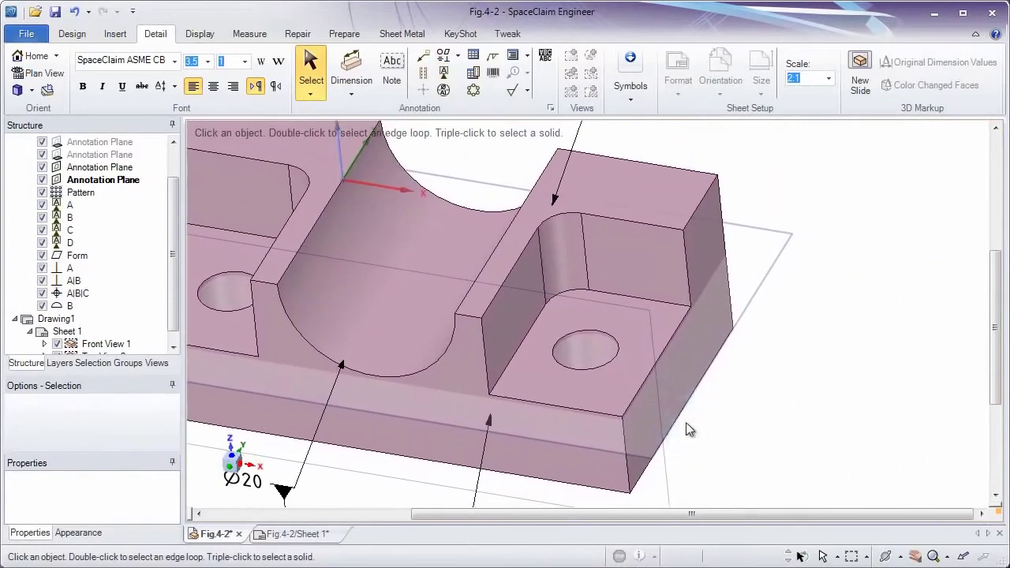
- Create a feature control frame symbol for the A|B|C position tolerance at the hole in the recessed pocket, on a new annotation plane
right_click(79, 294)
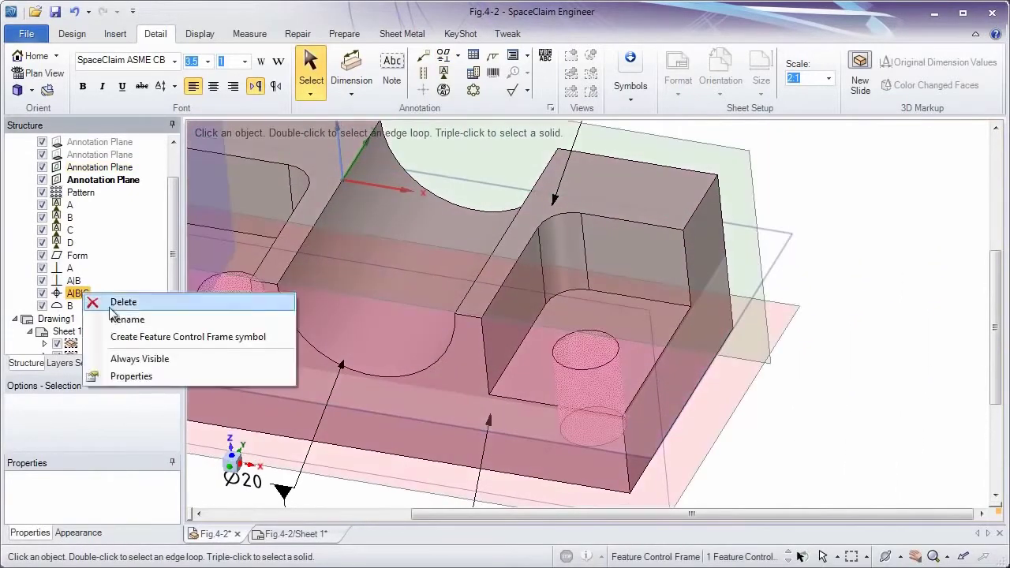
left_click(141, 338)
left_click(573, 353)
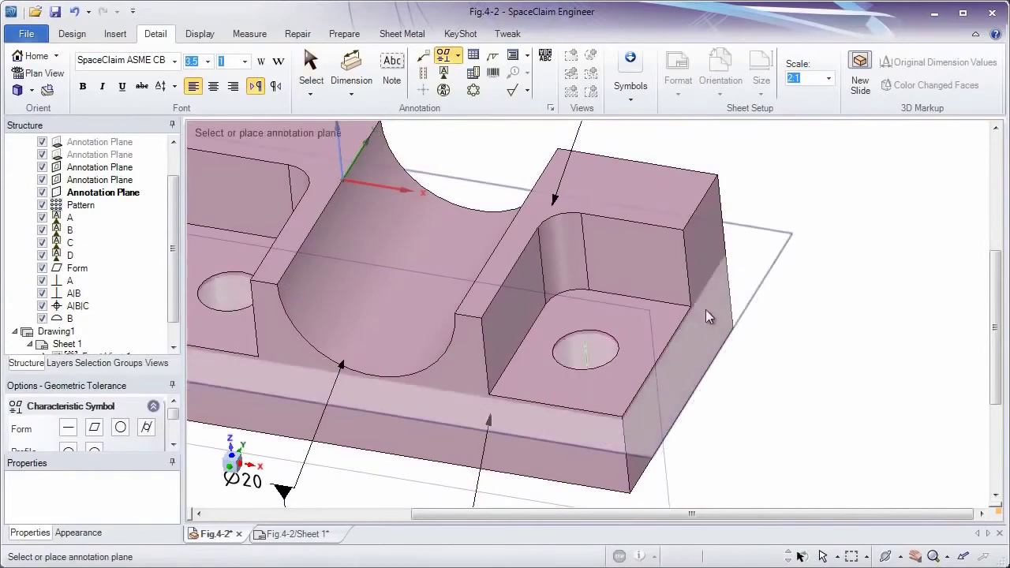
left_click(762, 281)
left_click(800, 251)
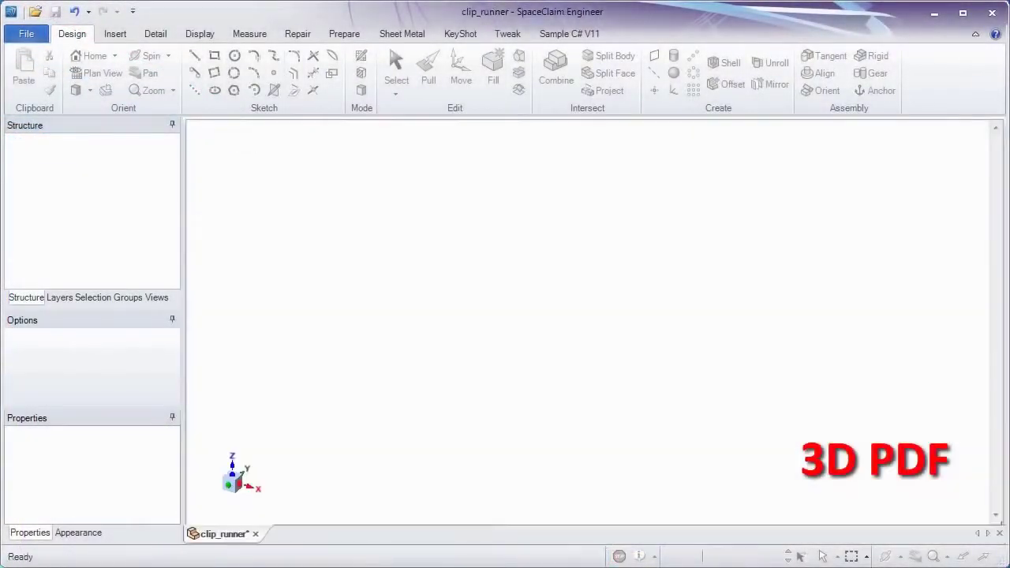
- Lasso-select the geometry at the clip runner's lower corner and start the Move tool
left_click_drag(579, 368, 591, 414)
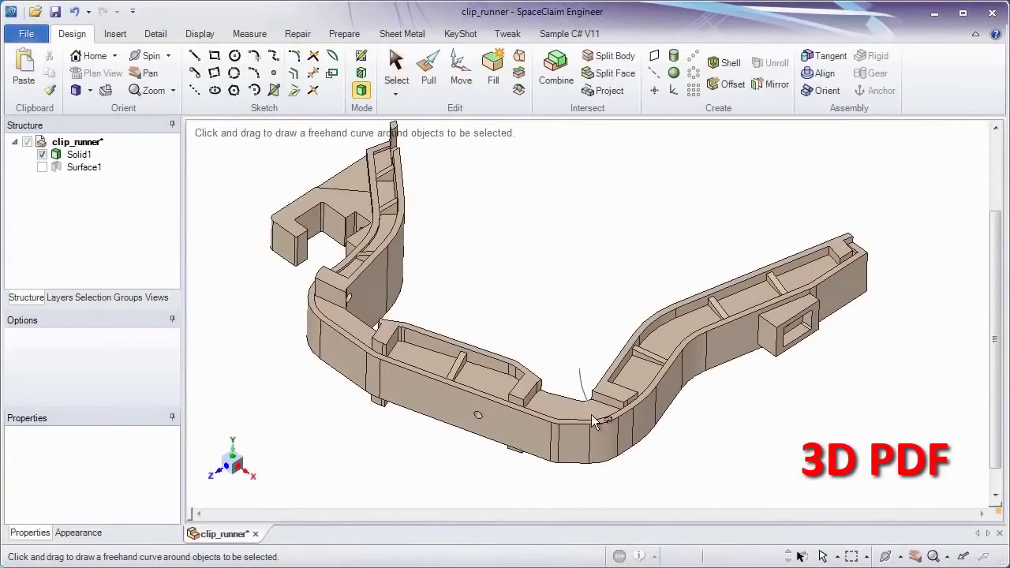
left_click_drag(609, 345, 612, 339)
key("m")
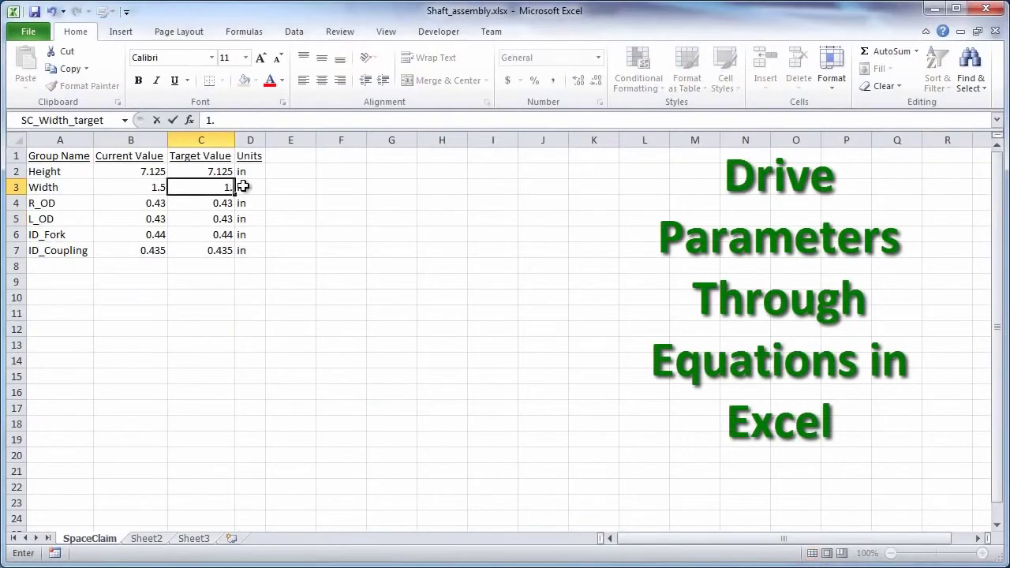
- Set the Width target to 1.75 in and the R_OD target to 0.5 in, and update the shaft model in SpaceClaim from the spreadsheet
key("Return")
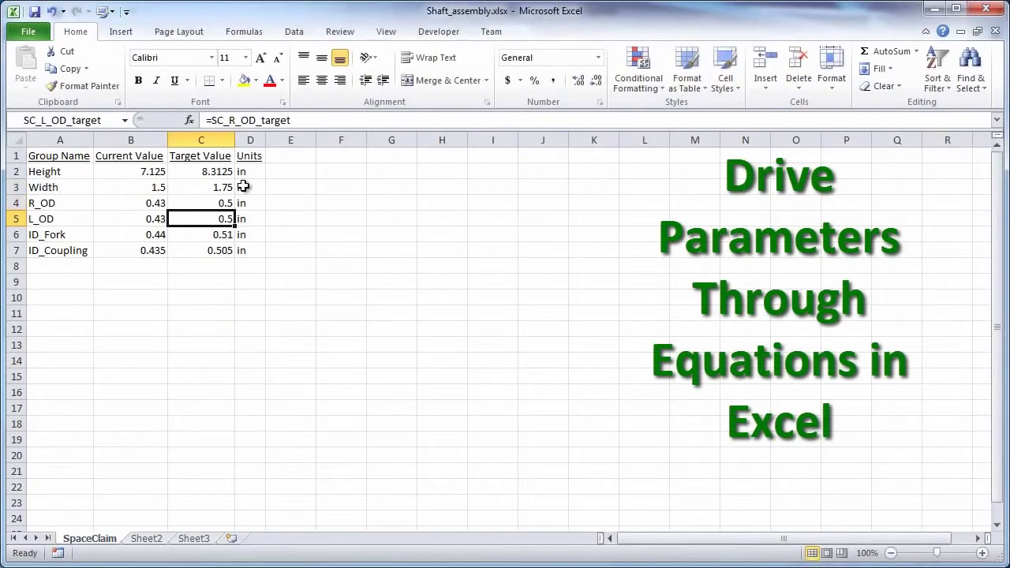
key("alt+Tab")
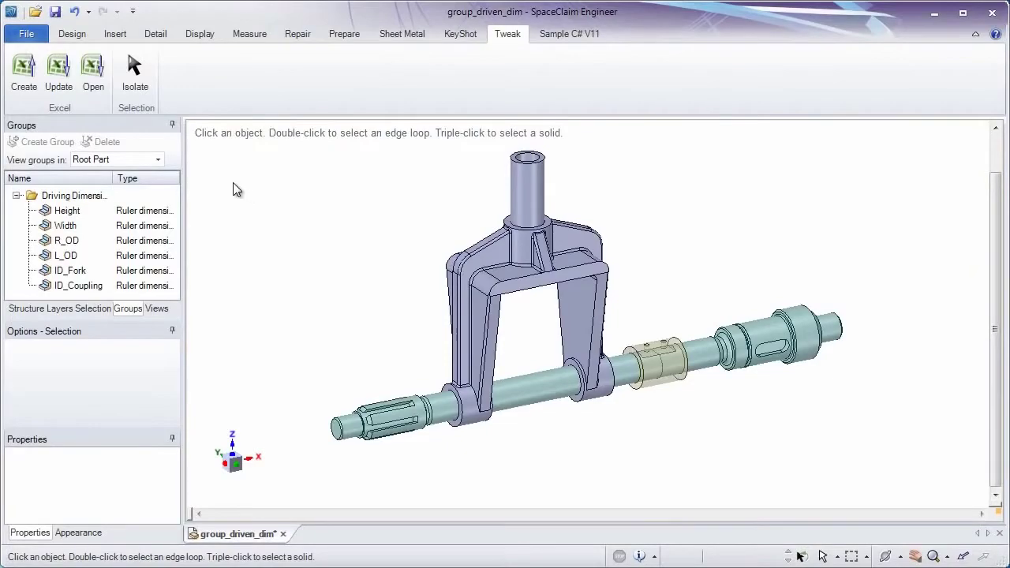
left_click(61, 86)
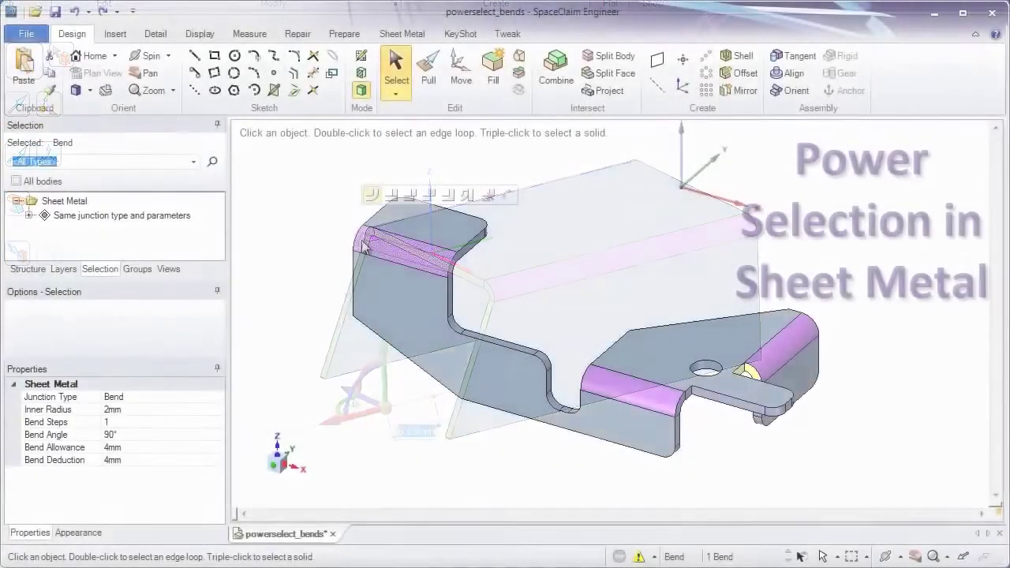
- Select all bends with the same junction type and parameters and set their inner radius to 4 mm
left_click(171, 216)
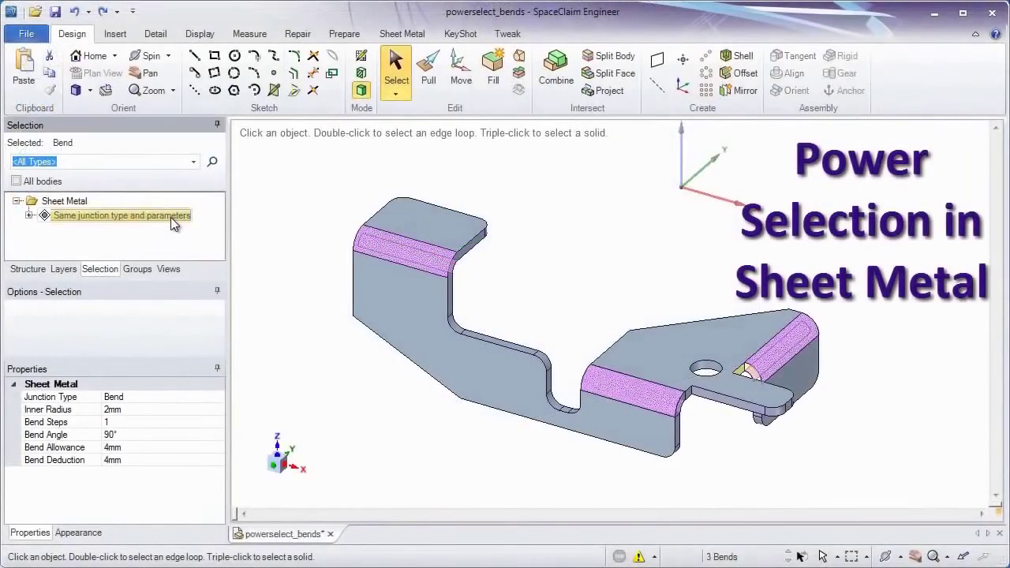
left_click(113, 410)
type("4")
key("Return")
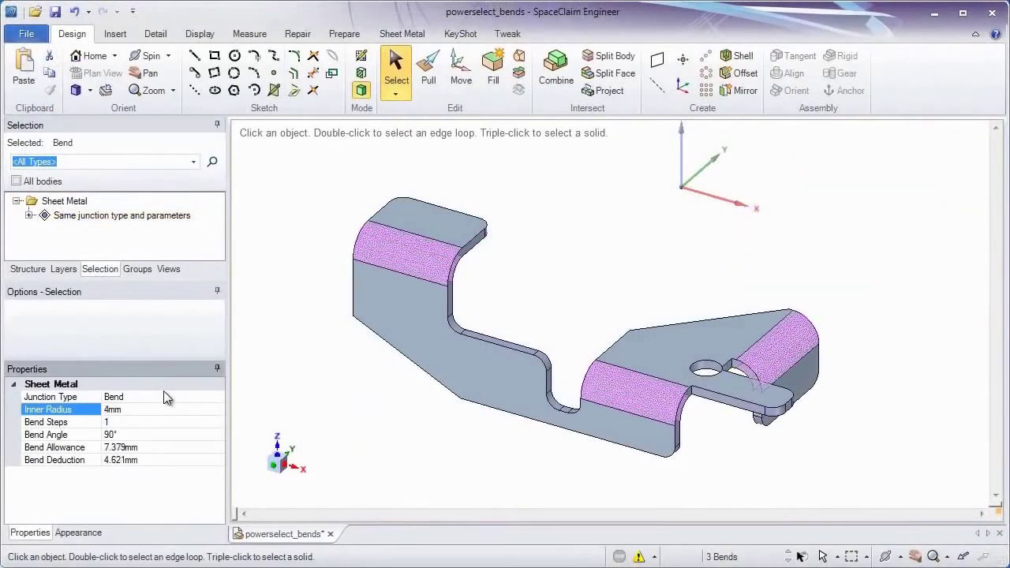
key("Up")
key("Up")
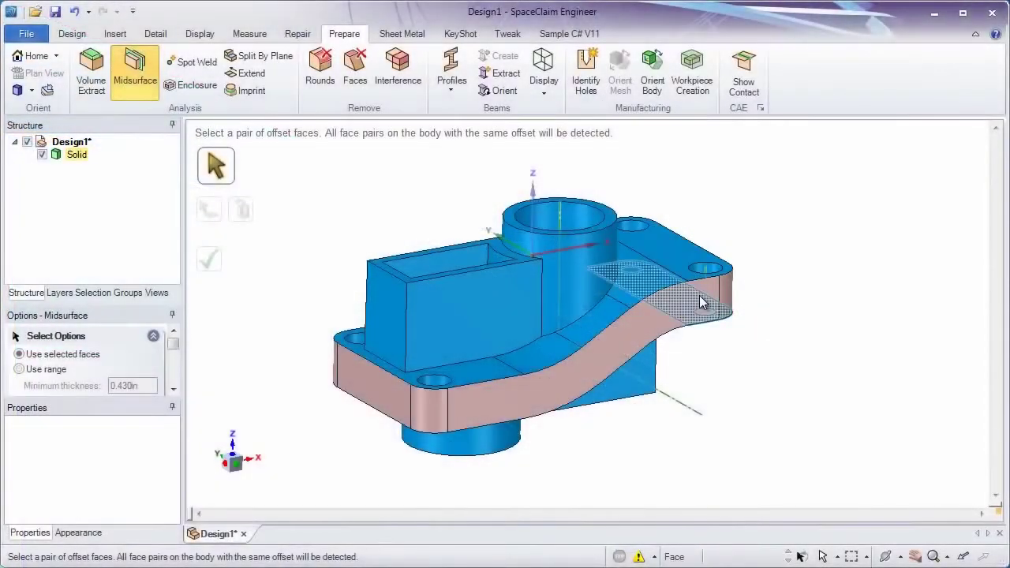
- Create a midsurface from the flange's pair of offset faces and extend its outer edge well beyond the flange
left_click(702, 303)
key("Return")
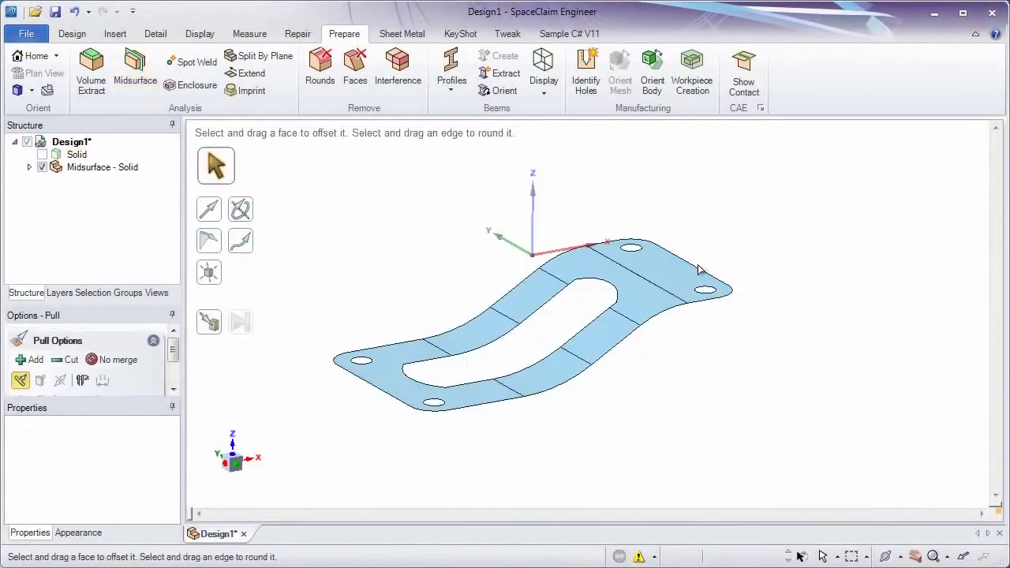
left_click_drag(714, 270, 828, 236)
- Show the hidden solid and pull the flange's side faces into an edge-driven draft along the midsurface parting line
right_click(829, 236)
left_click(868, 341)
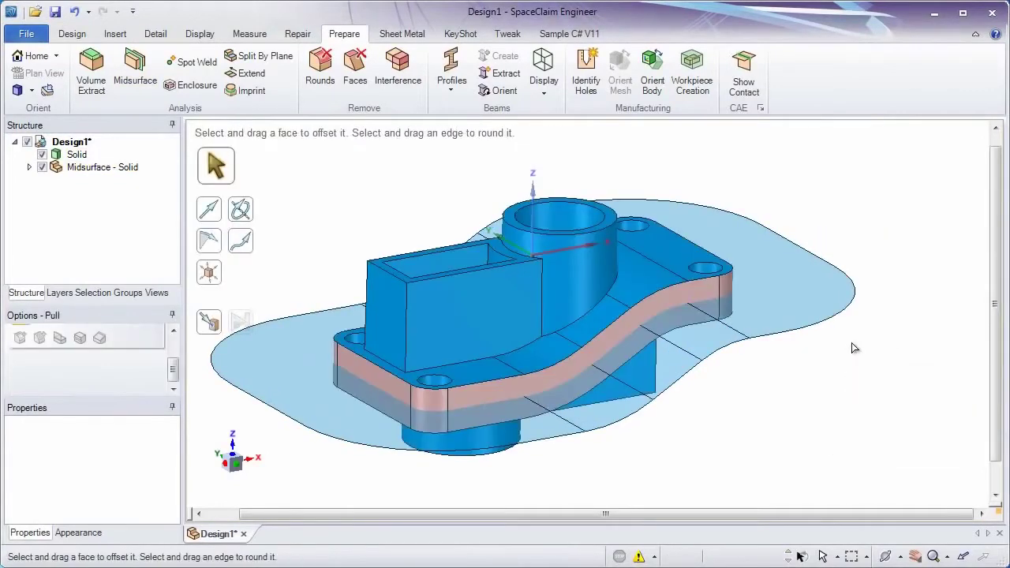
left_click(751, 300)
left_click(753, 300, "alt")
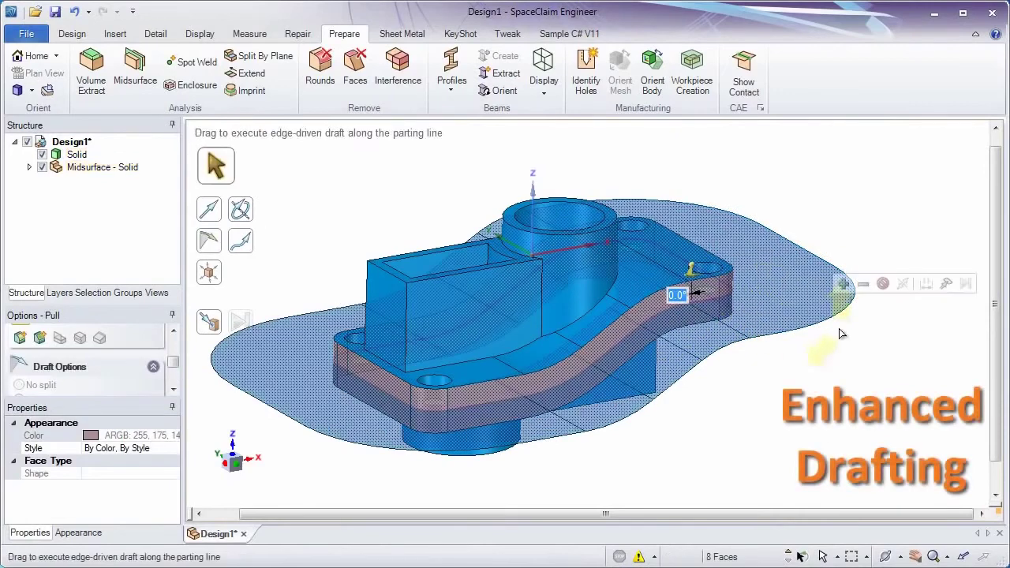
left_click_drag(839, 330, 895, 415)
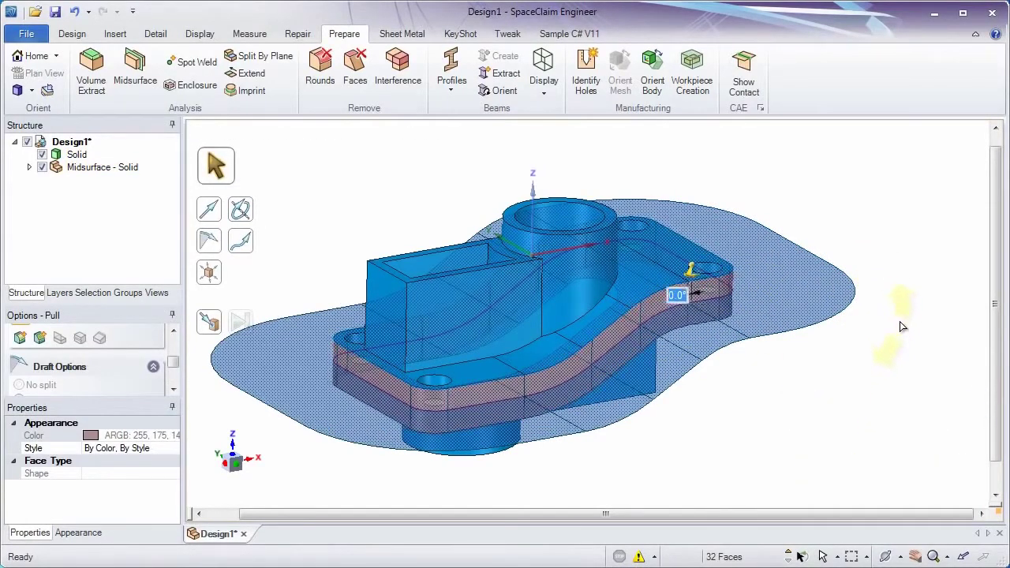
key("Escape")
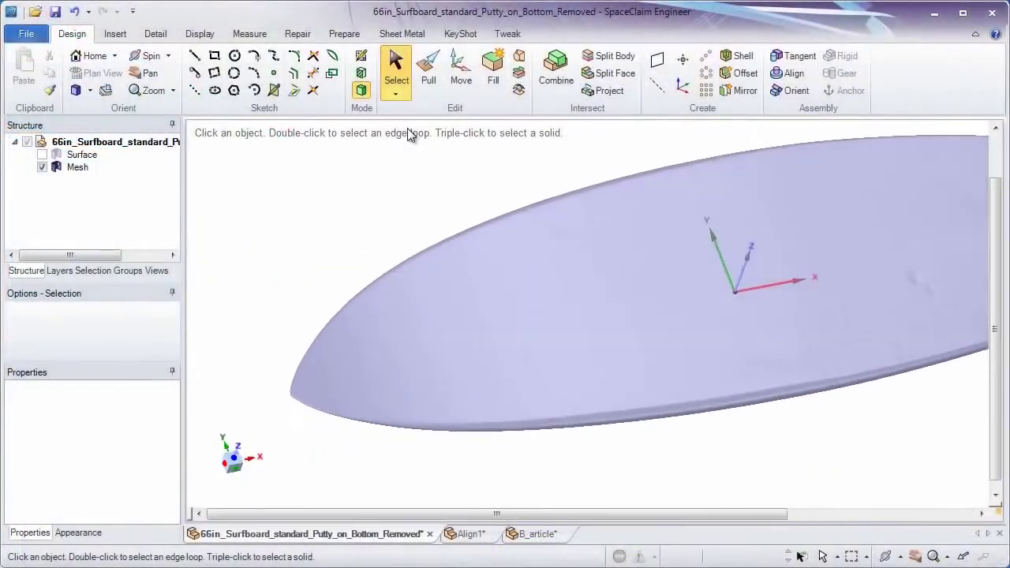
- Select the mesh facets across the surfboard's nose half with a polygon and exclude a small rectangular patch near its upper edge
left_click(376, 414)
left_click(544, 421)
left_click(756, 399)
left_click(833, 377)
left_click(835, 257)
left_click(818, 149)
double_click(638, 182)
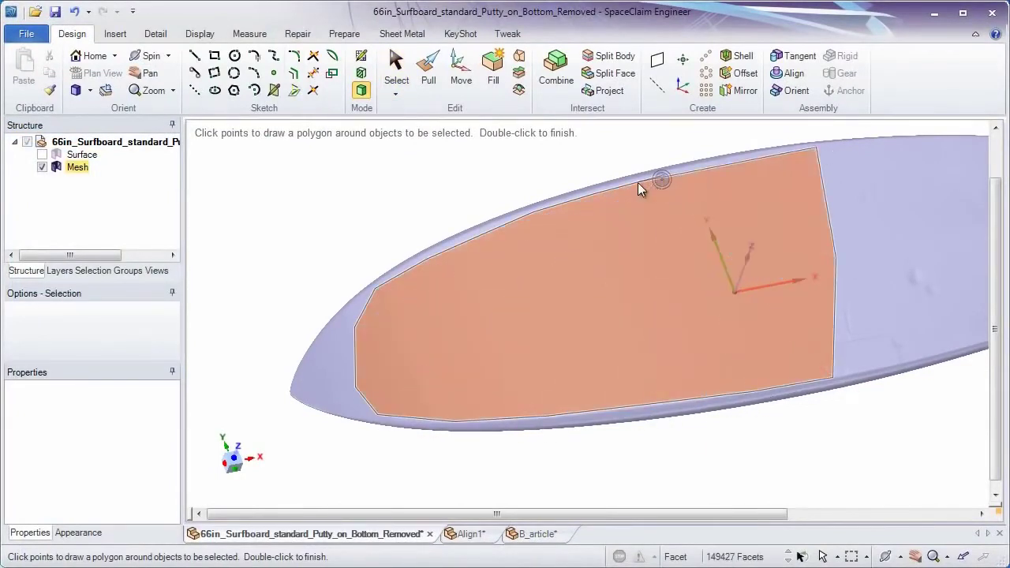
left_click_drag(528, 225, 578, 262, "ctrl")
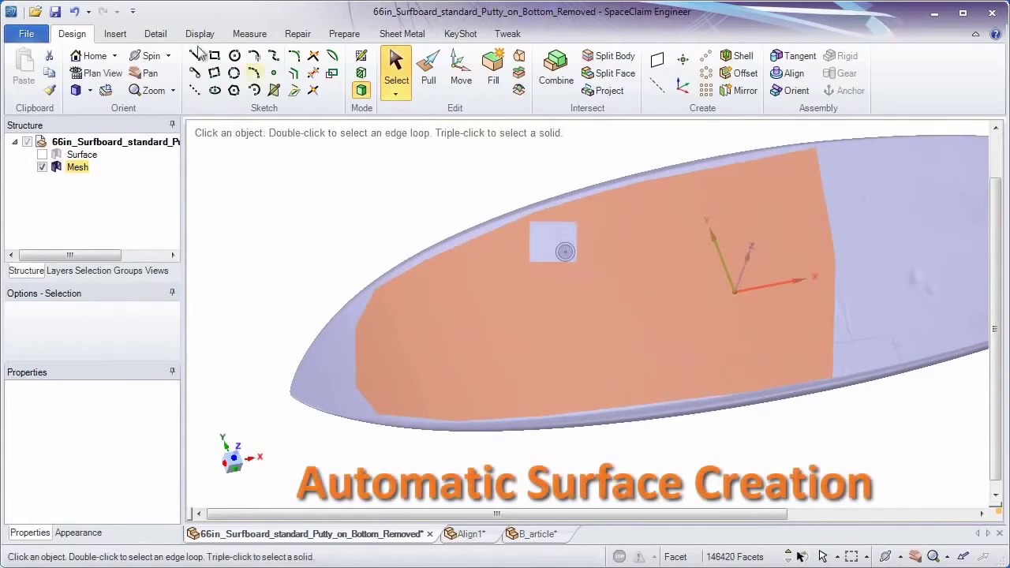
- Create a surface from the selected mesh facets on the surfboard's nose half
left_click(115, 34)
left_click(431, 180)
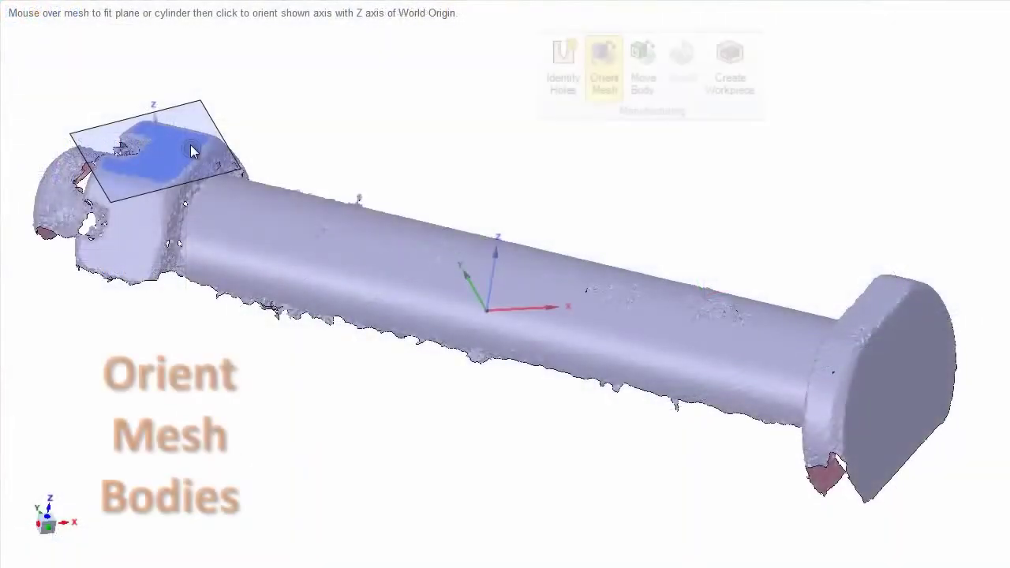
- Orient the scanned bolt mesh by aligning its head's flat plane with the world Z axis and its cylindrical shank with the Y axis
left_click(192, 150)
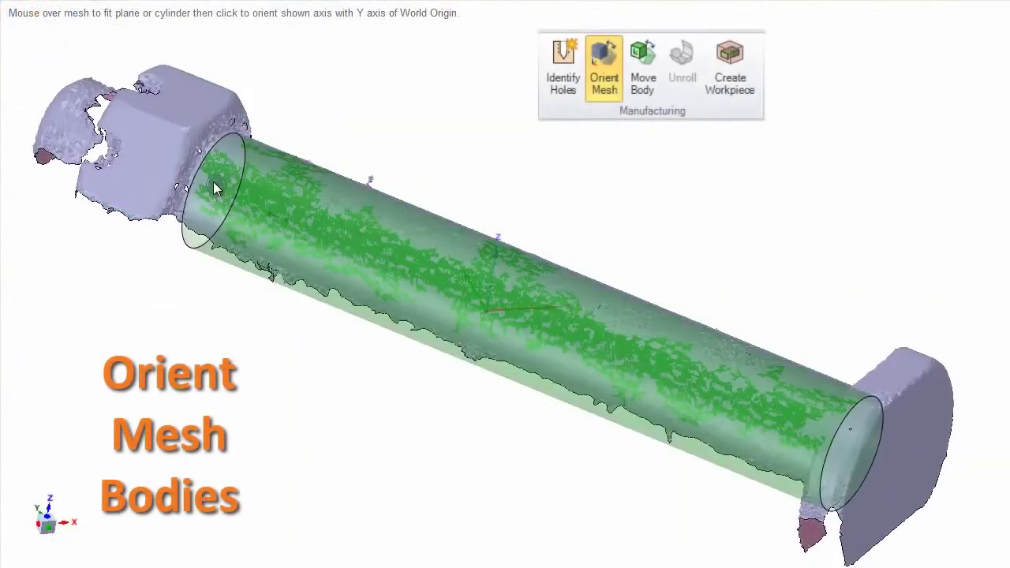
left_click(213, 186)
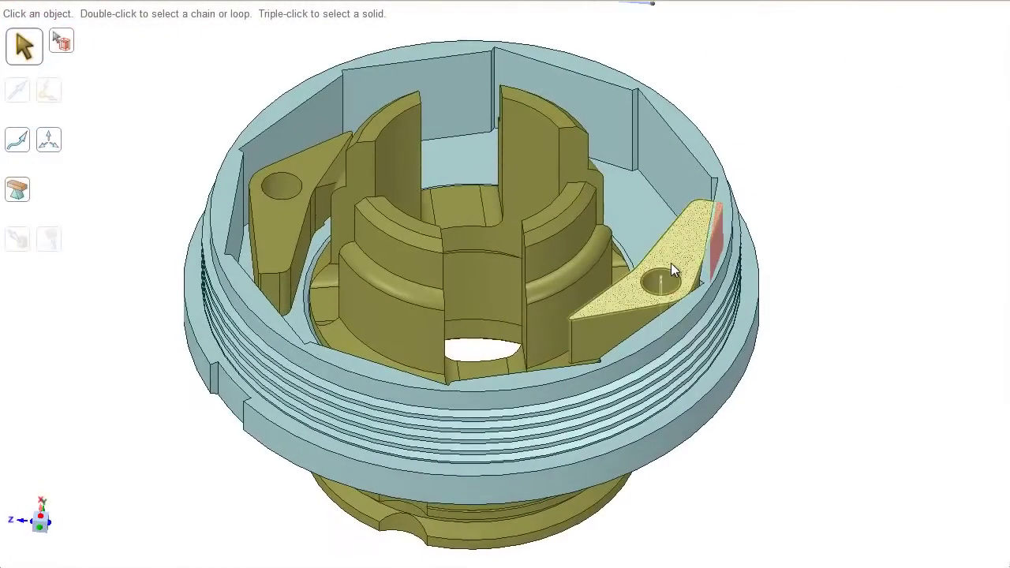
- Select the triangular pawl with the interfering face inside the threaded ring and shift it slightly sideways
left_click(671, 263)
left_click_drag(659, 320, 699, 328)
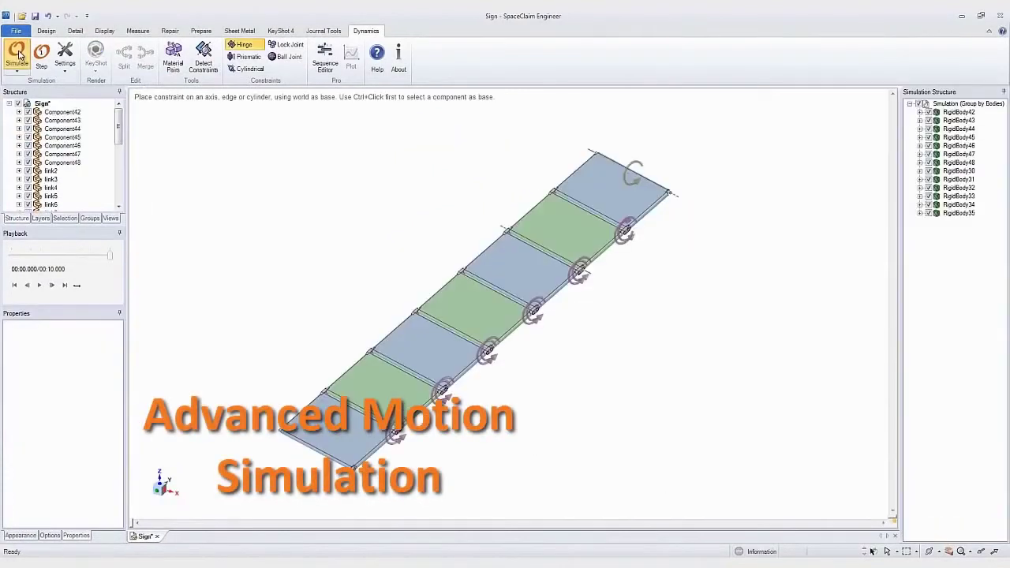
- Run the motion simulation of the hinged sign panels
left_click(15, 55)
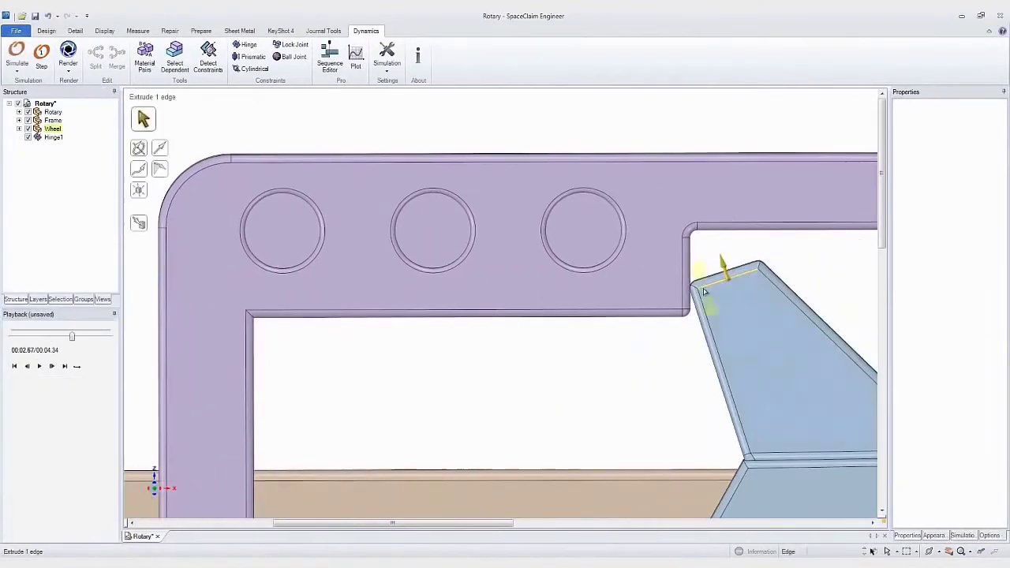
- Examine the contact between the frame's corner and the wheel's tip while advancing the rotary simulation playback by one frame
scroll(705, 292, "up", 5)
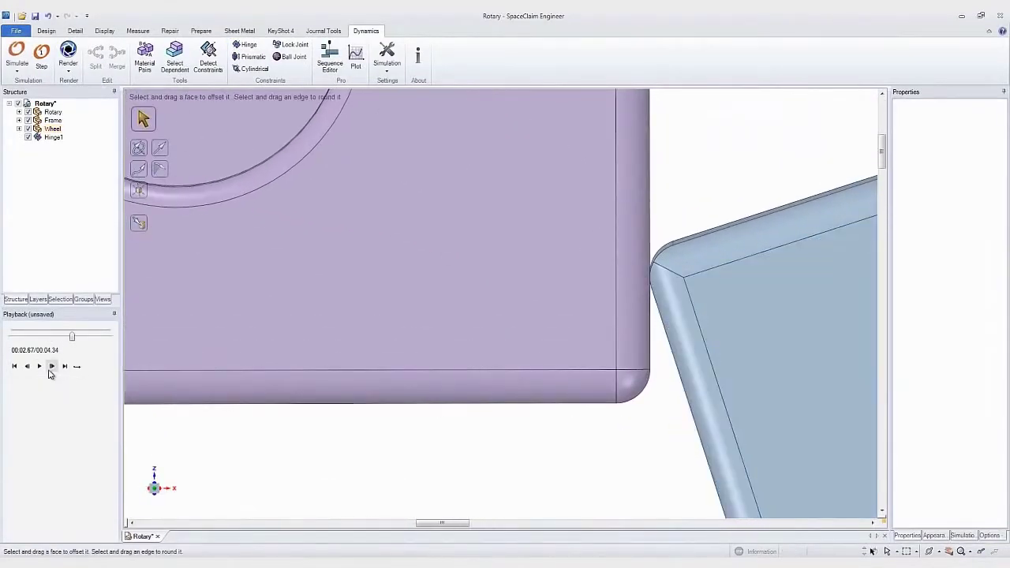
left_click(49, 369)
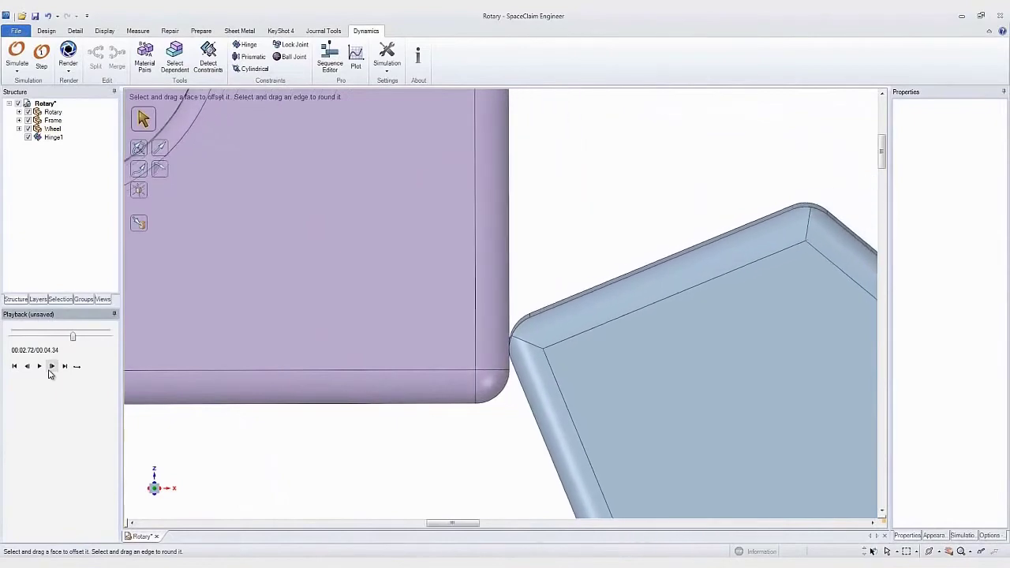